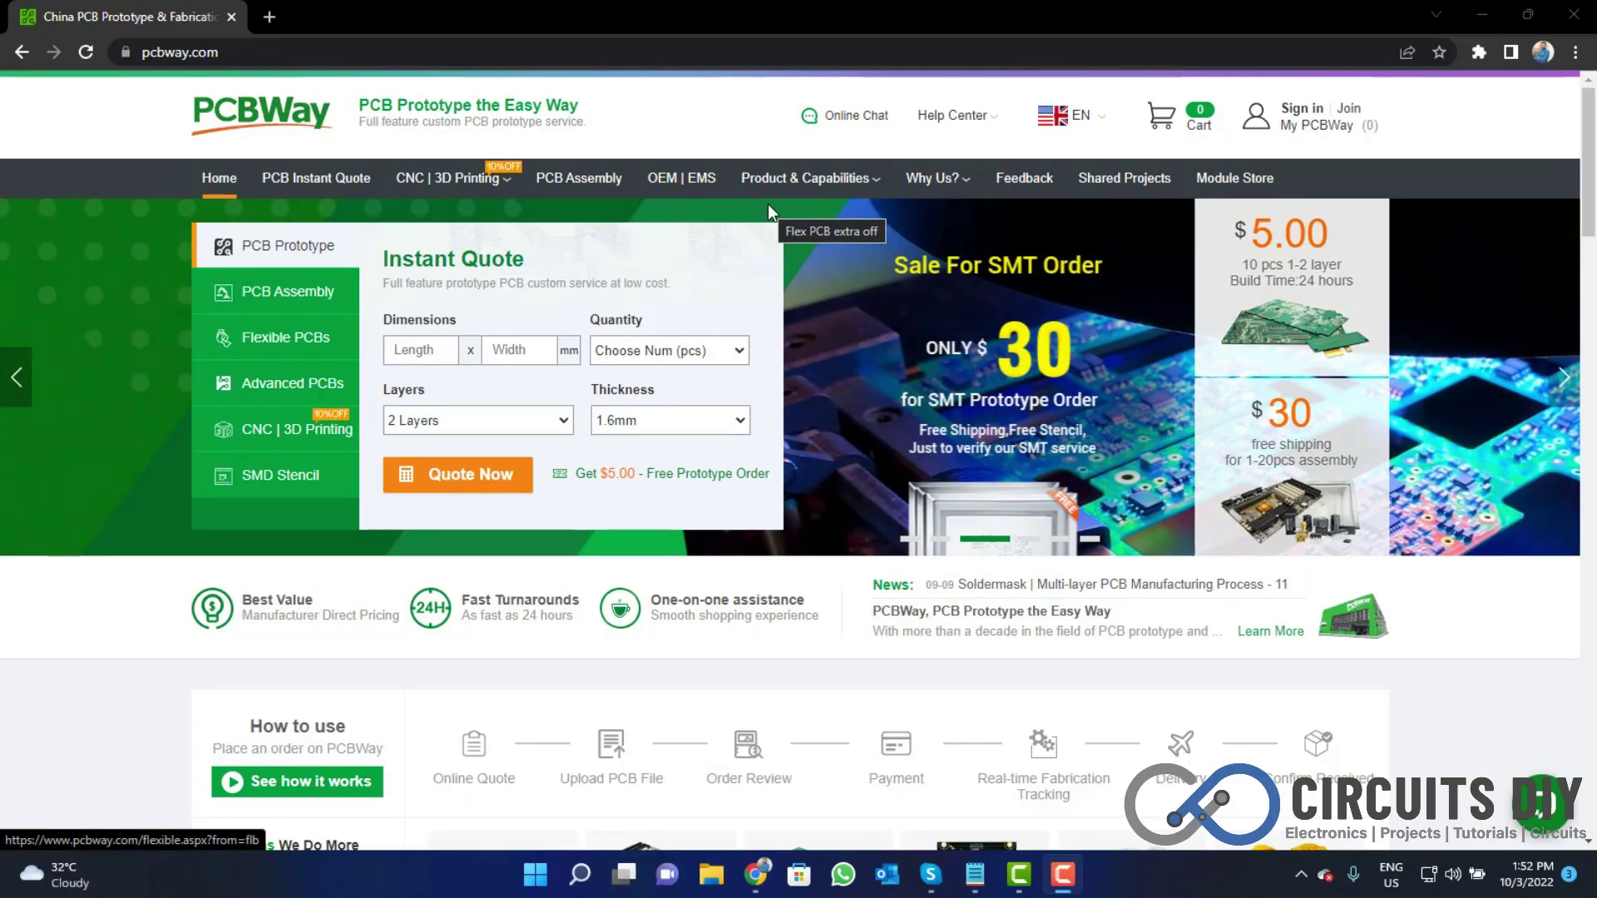
{"action": "scroll", "coordinate": [749, 355], "scroll_direction": "down", "scroll_amount": 2}
{"action": "scroll", "coordinate": [808, 397], "scroll_direction": "down", "scroll_amount": 1}
{"action": "scroll", "coordinate": [807, 398], "scroll_direction": "down", "scroll_amount": 1}
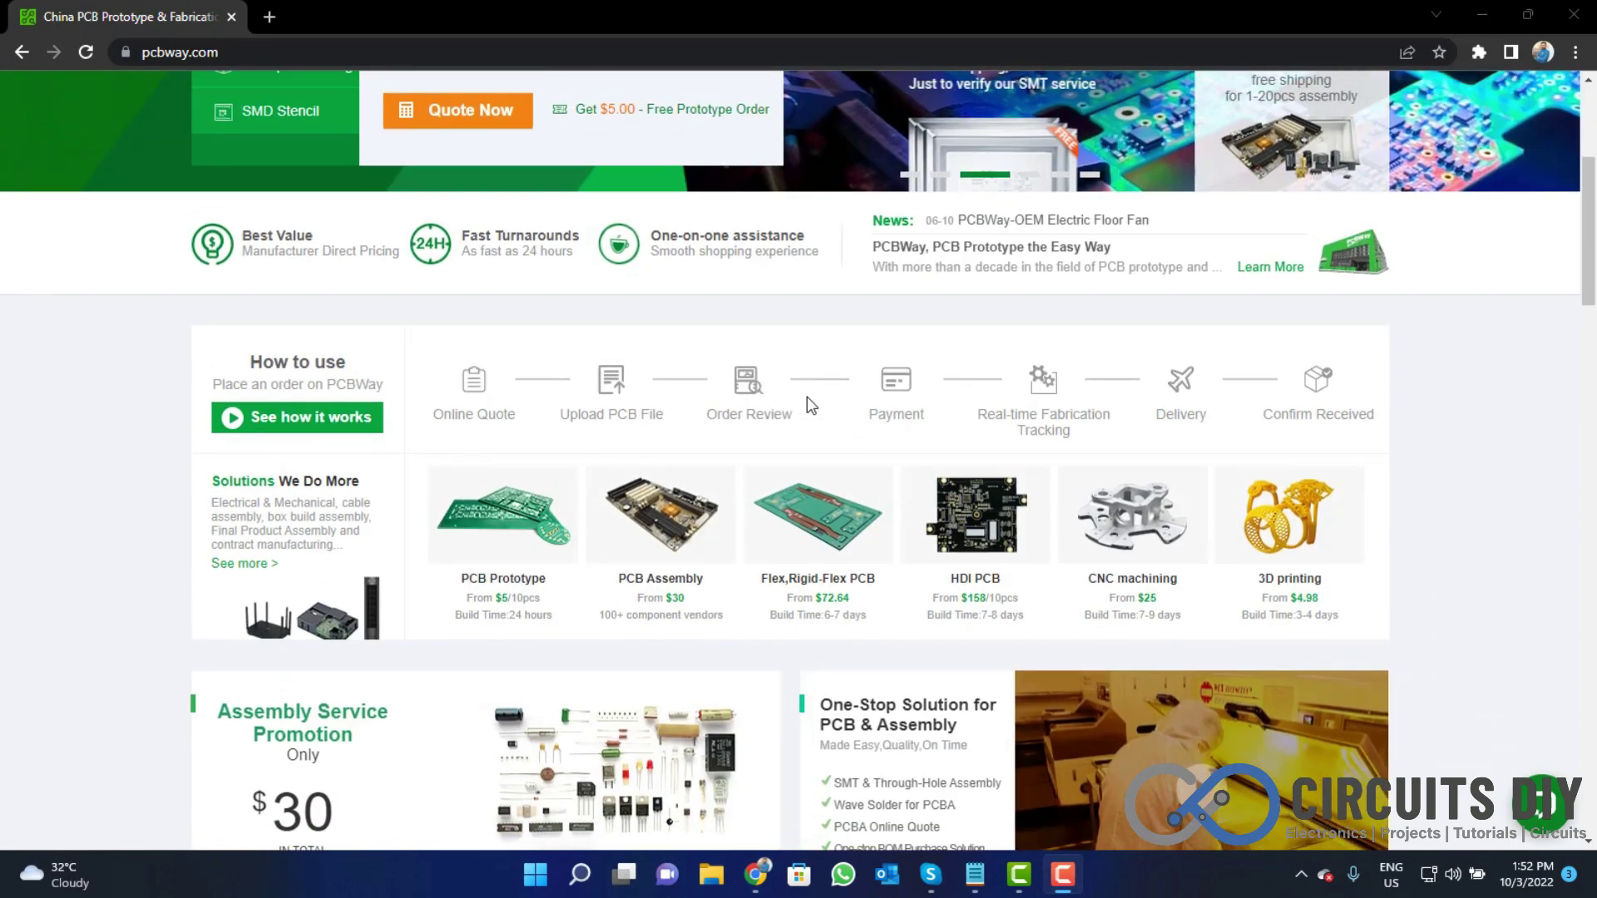
{"action": "scroll", "coordinate": [808, 397], "scroll_direction": "down", "scroll_amount": 2}
{"action": "scroll", "coordinate": [864, 406], "scroll_direction": "up", "scroll_amount": 2}
{"action": "scroll", "coordinate": [865, 405], "scroll_direction": "up", "scroll_amount": 3}
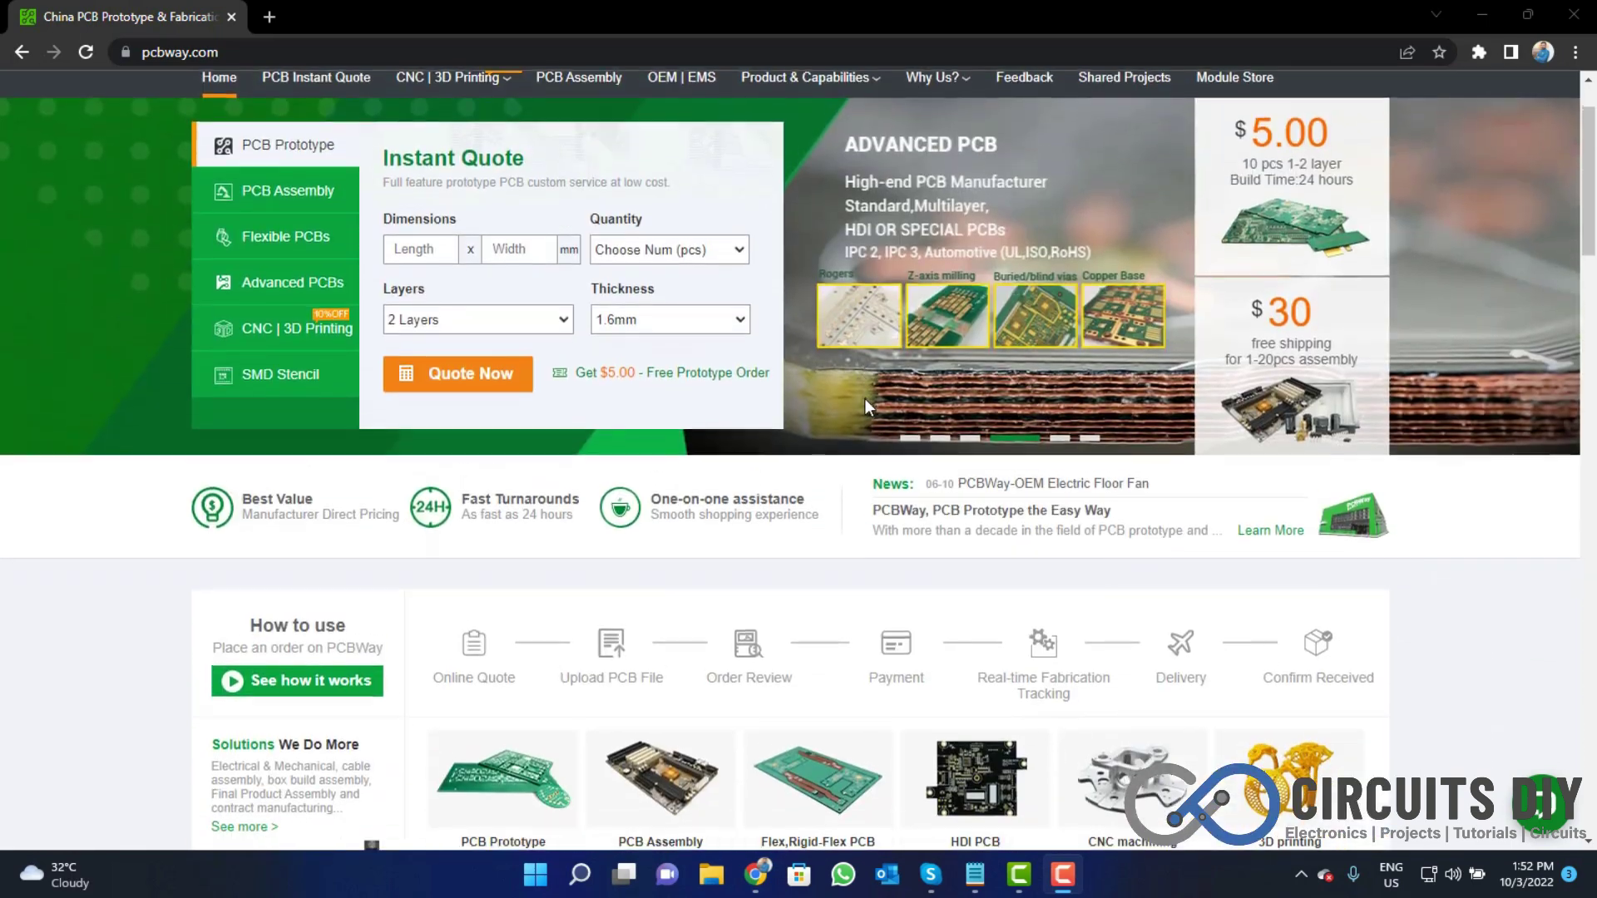
{"action": "scroll", "coordinate": [864, 405], "scroll_direction": "up", "scroll_amount": 2}
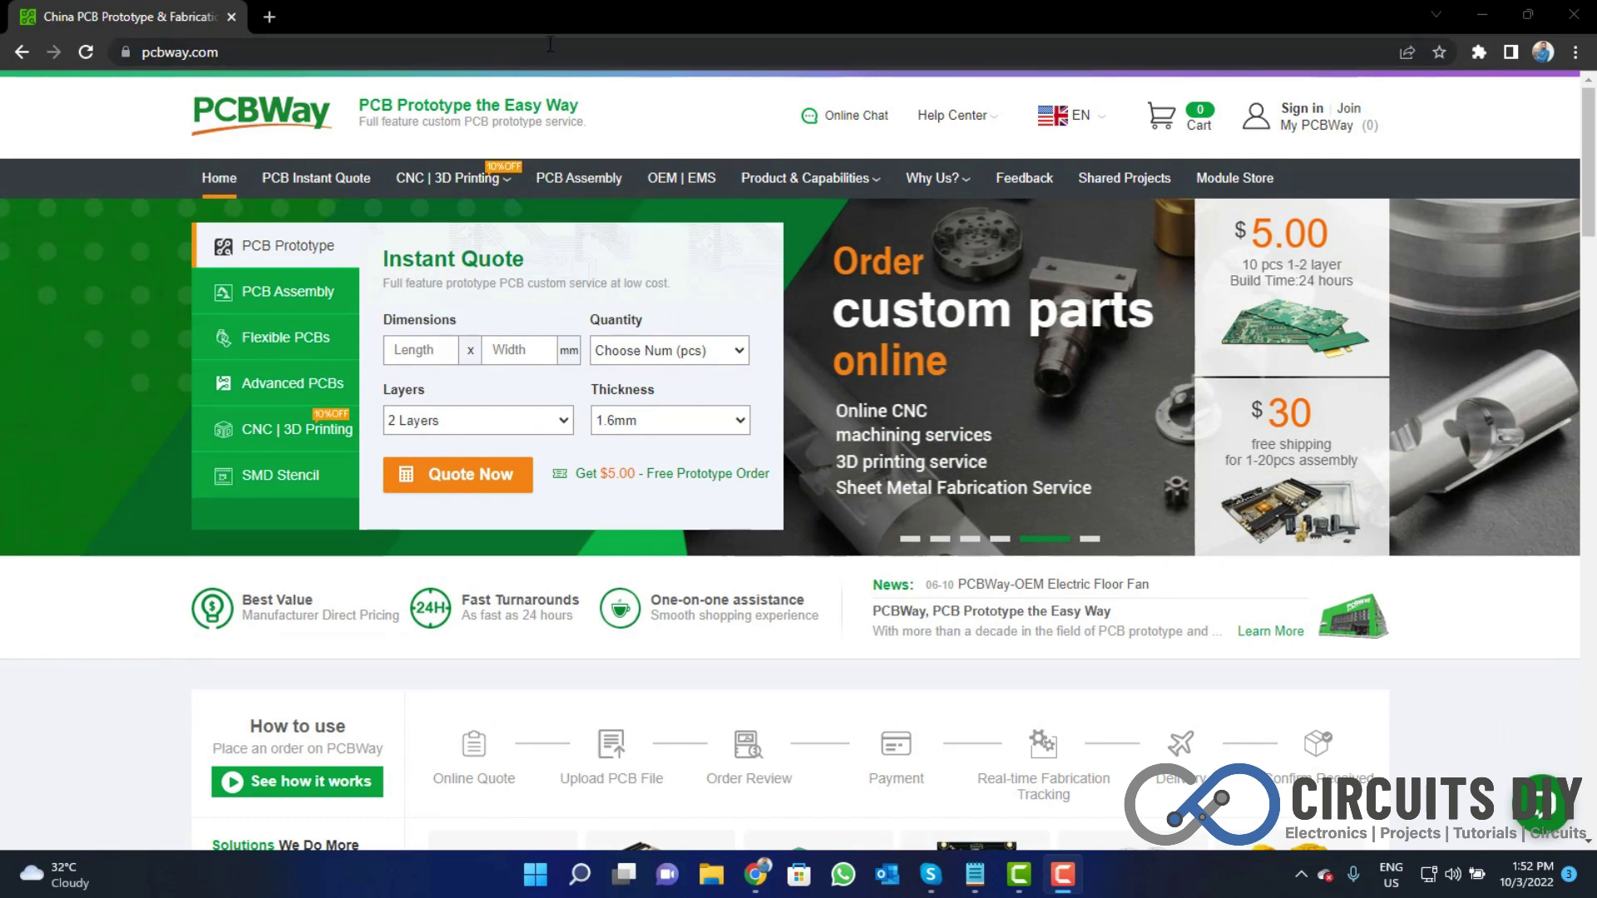
{"action": "mouse_move", "coordinate": [1302, 113]}
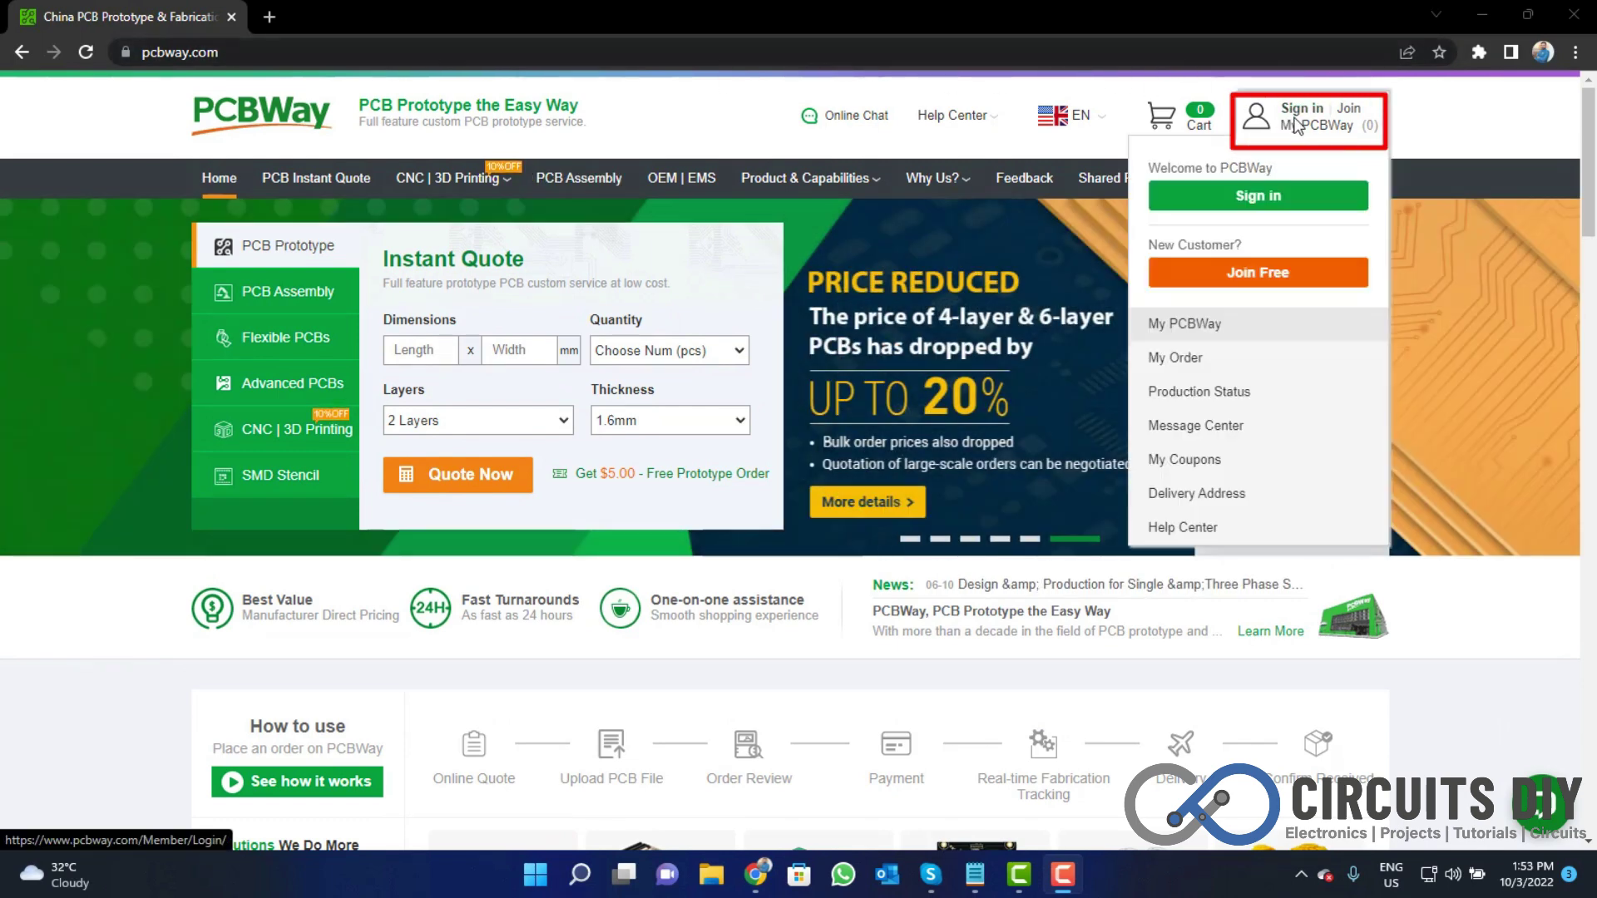
{"action": "left_click", "coordinate": [1298, 188]}
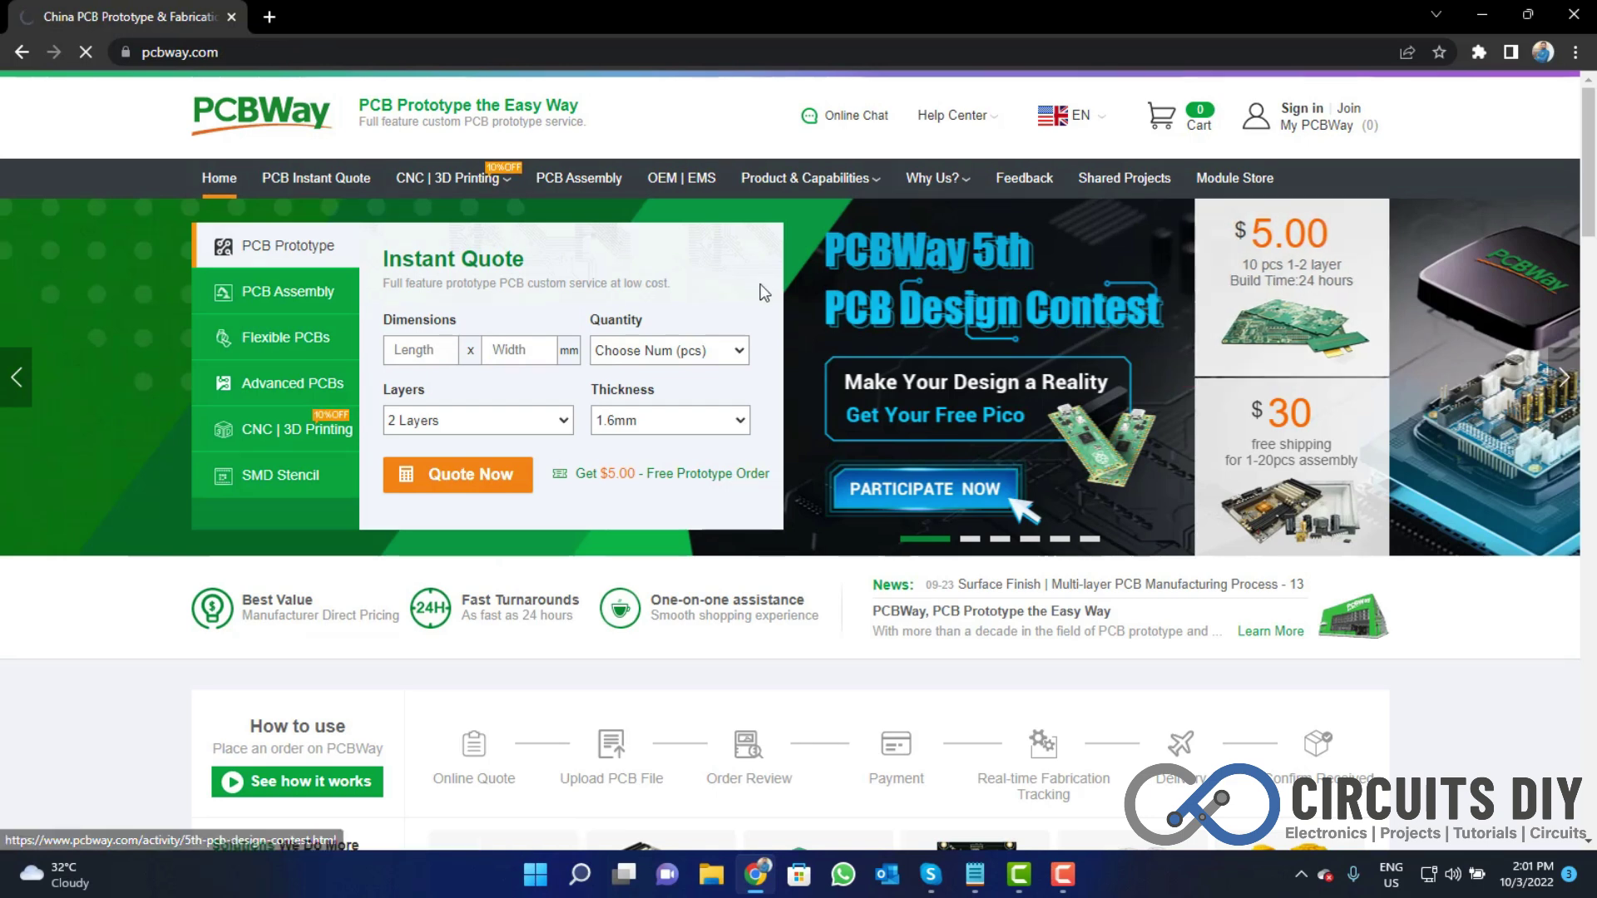
{"action": "scroll", "coordinate": [561, 588], "scroll_direction": "down", "scroll_amount": 1}
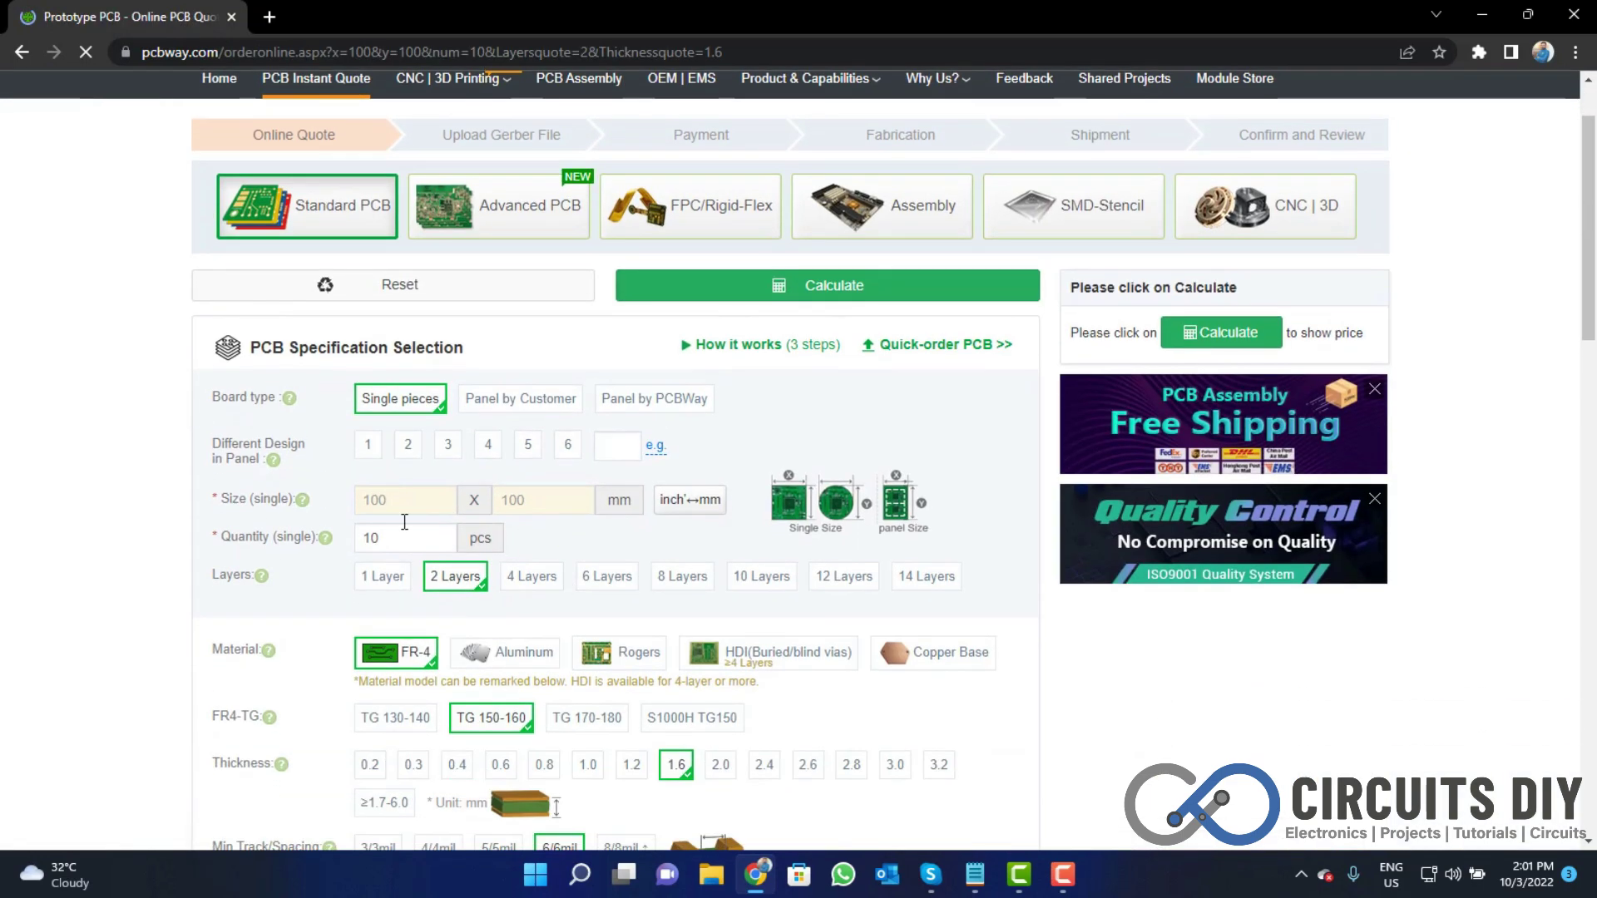
{"action": "scroll", "coordinate": [452, 538], "scroll_direction": "down", "scroll_amount": 2}
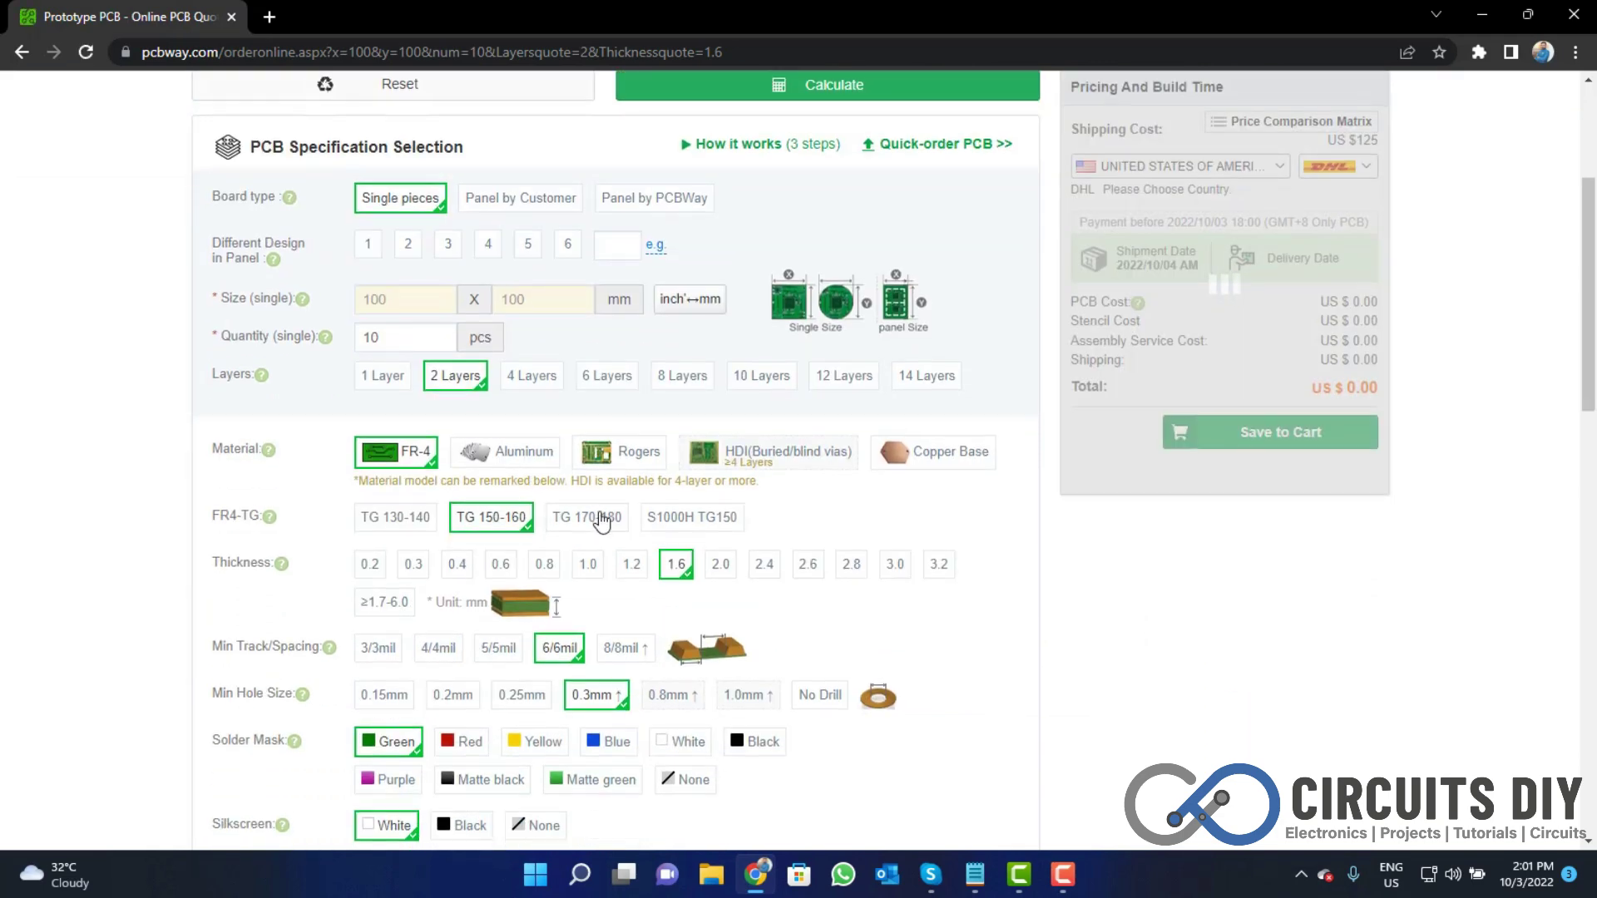
{"action": "scroll", "coordinate": [606, 520], "scroll_direction": "down", "scroll_amount": 1}
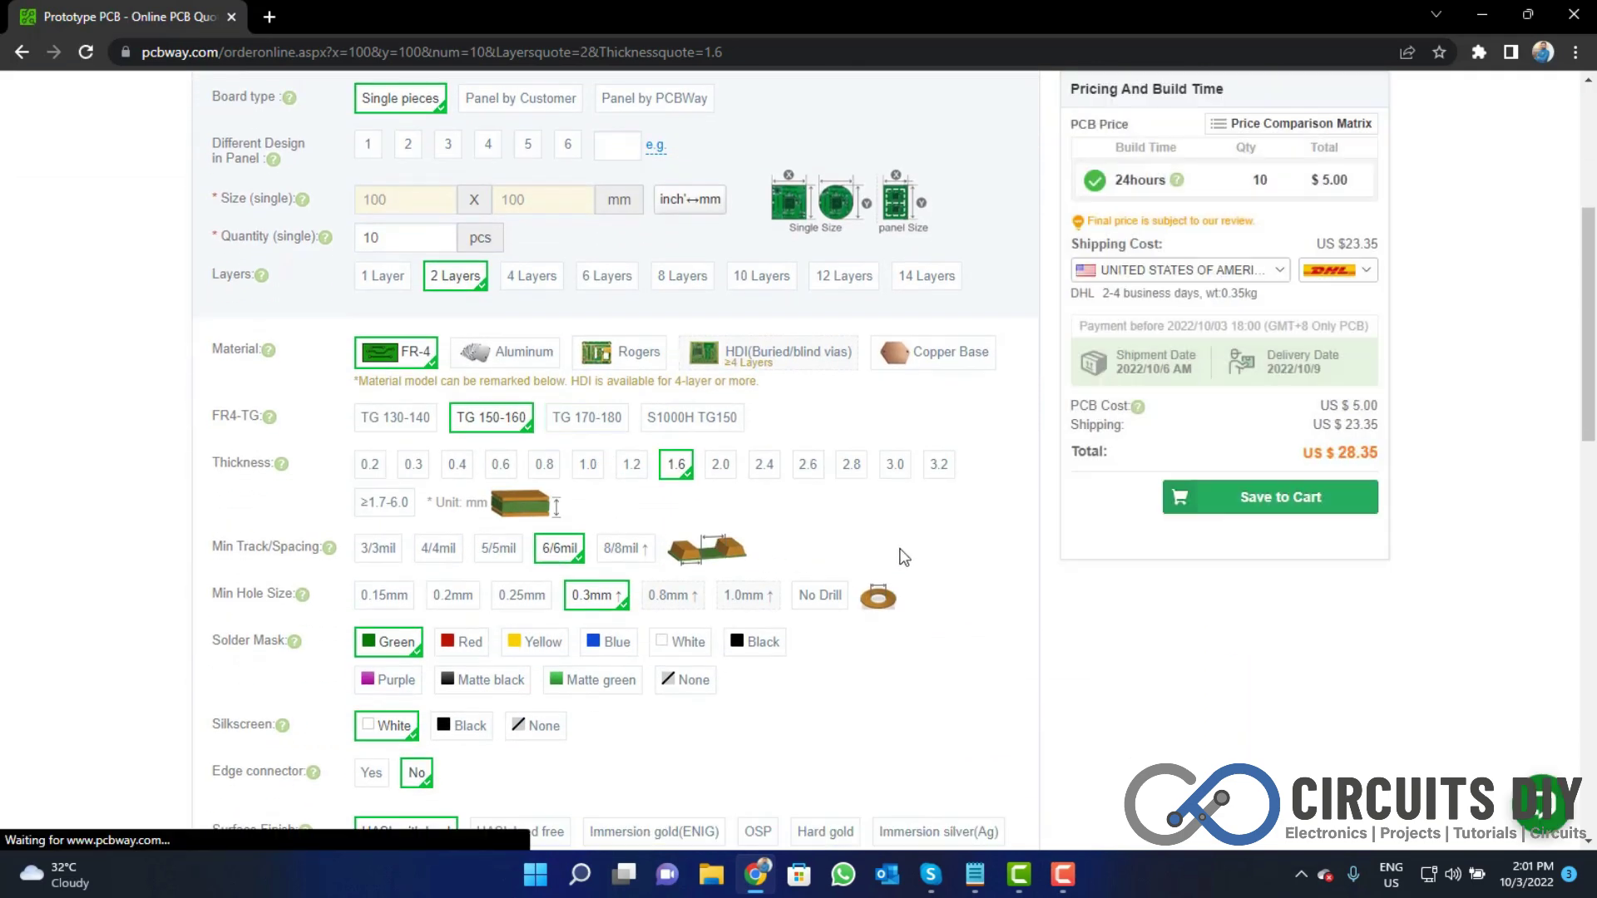
Step: Review the Ship-to shipping methods and costs for the 10-board $28.35 quote, reopening the list
{"action": "left_click", "coordinate": [1281, 272]}
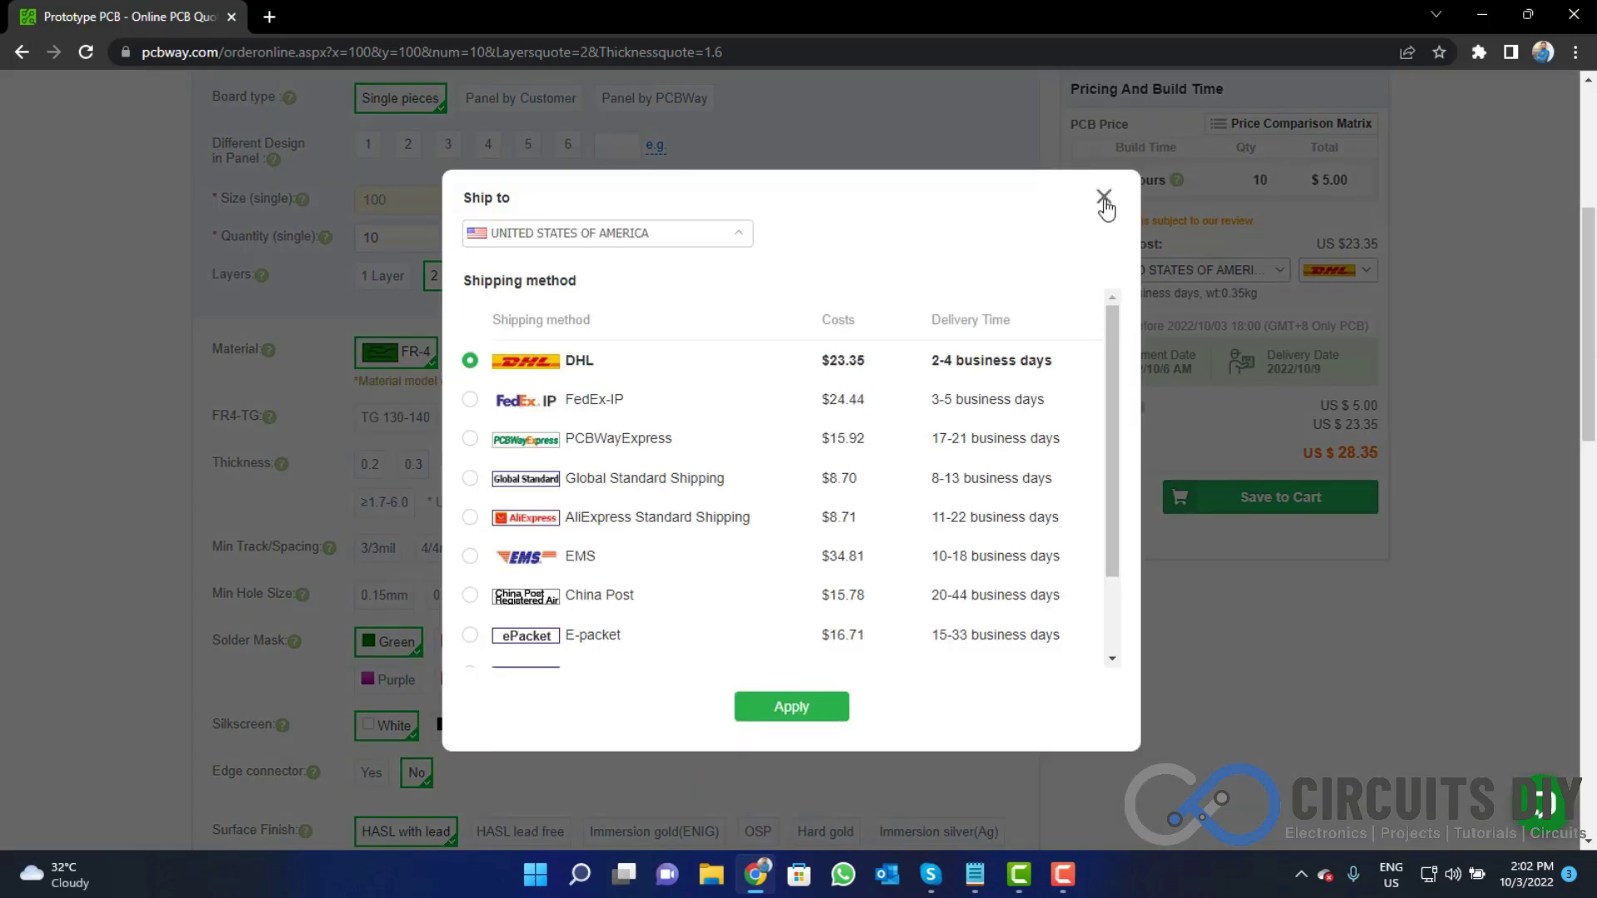
{"action": "left_click", "coordinate": [1104, 198]}
{"action": "left_click", "coordinate": [1373, 278]}
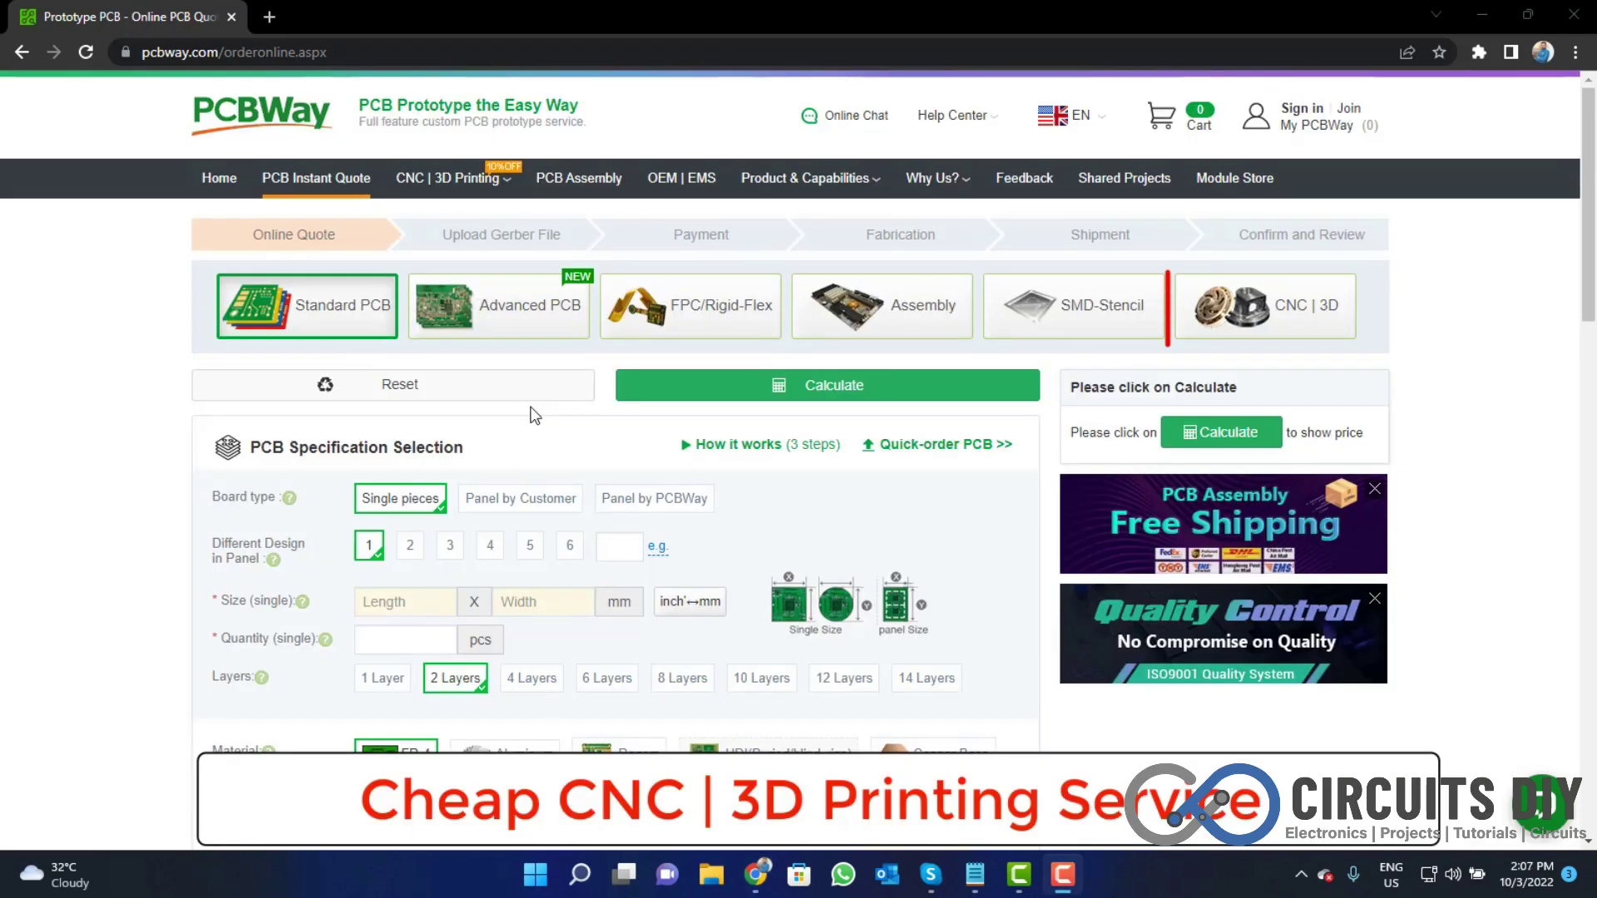
Step: Launch the CNC/Sheet Metal and 3D printing auto-quote page in a new tab
{"action": "left_click", "coordinate": [1281, 326]}
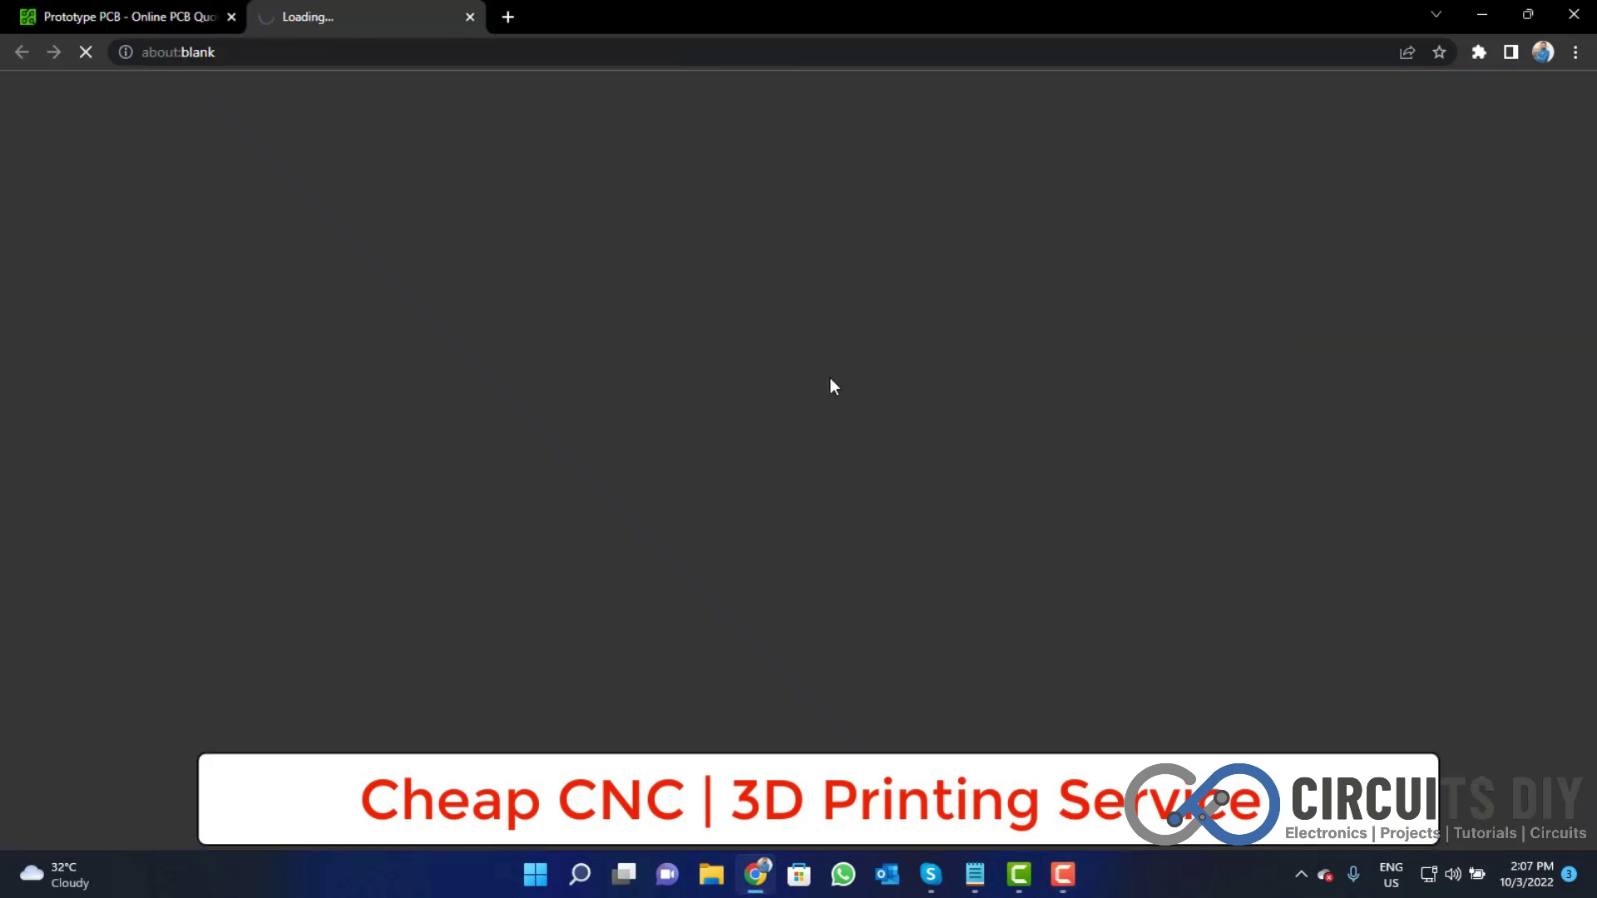